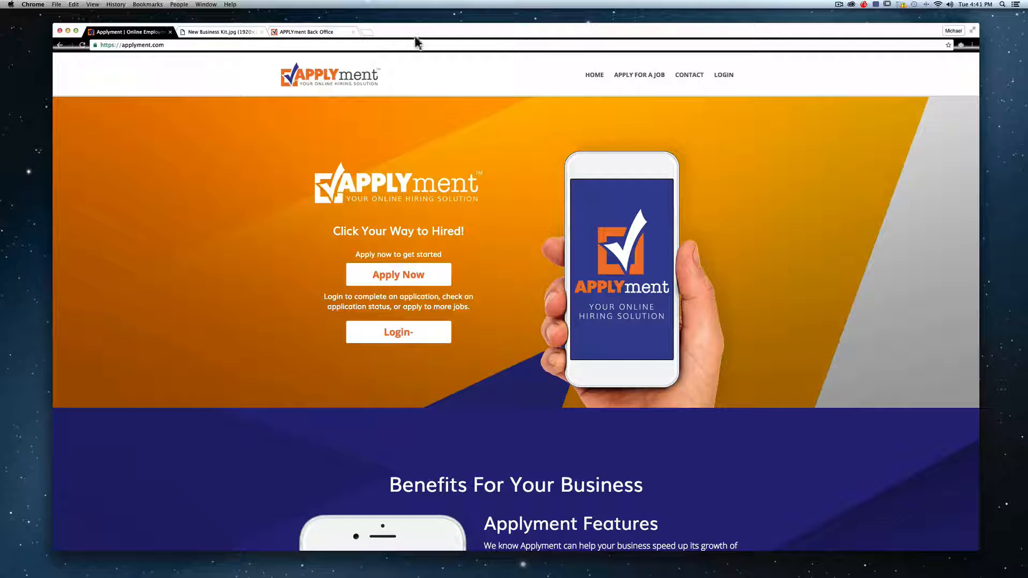
- Resize the window to phone width and back, view the New Business Kit poster, return home
left_click_drag(485, 35, 475, 35)
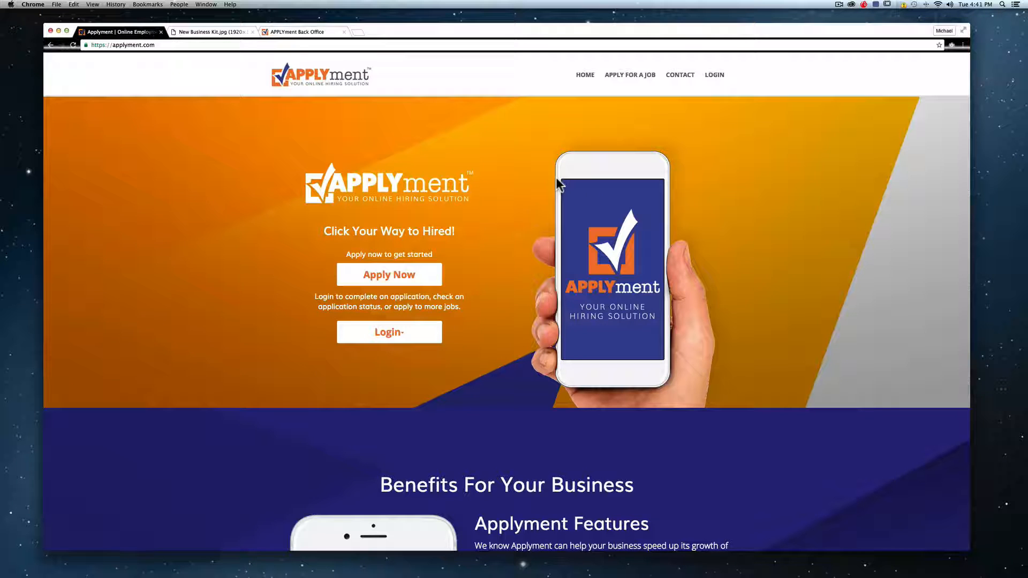
left_click(247, 216)
left_click_drag(527, 31, 532, 27)
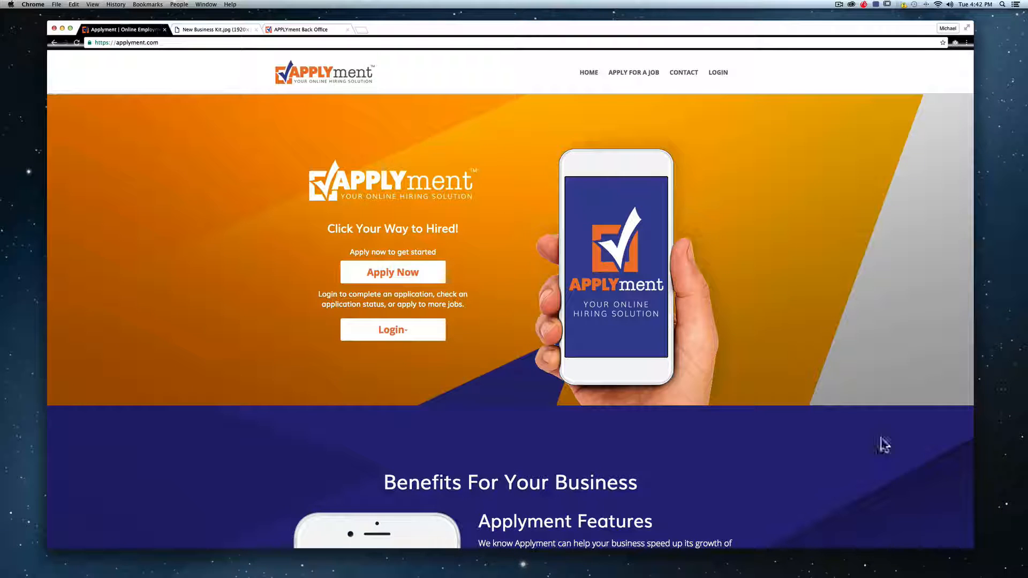
left_click_drag(973, 549, 216, 391)
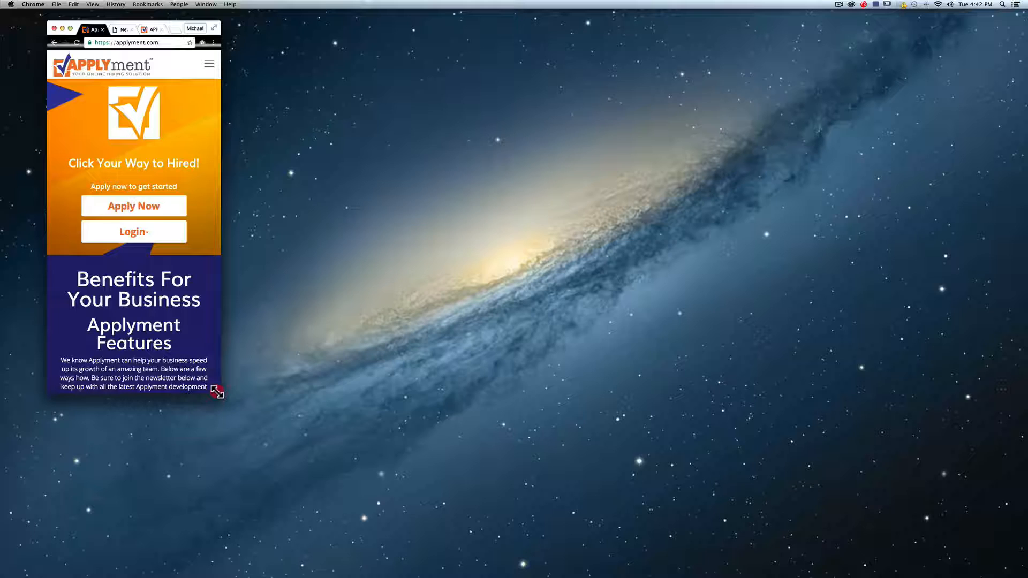
left_click_drag(217, 392, 987, 551)
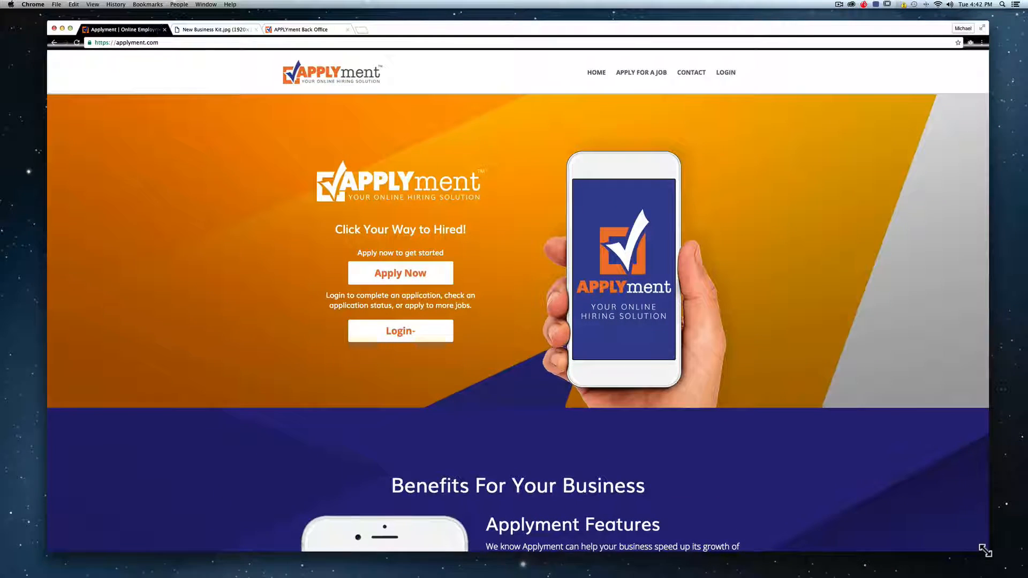
left_click(985, 550)
left_click(212, 30)
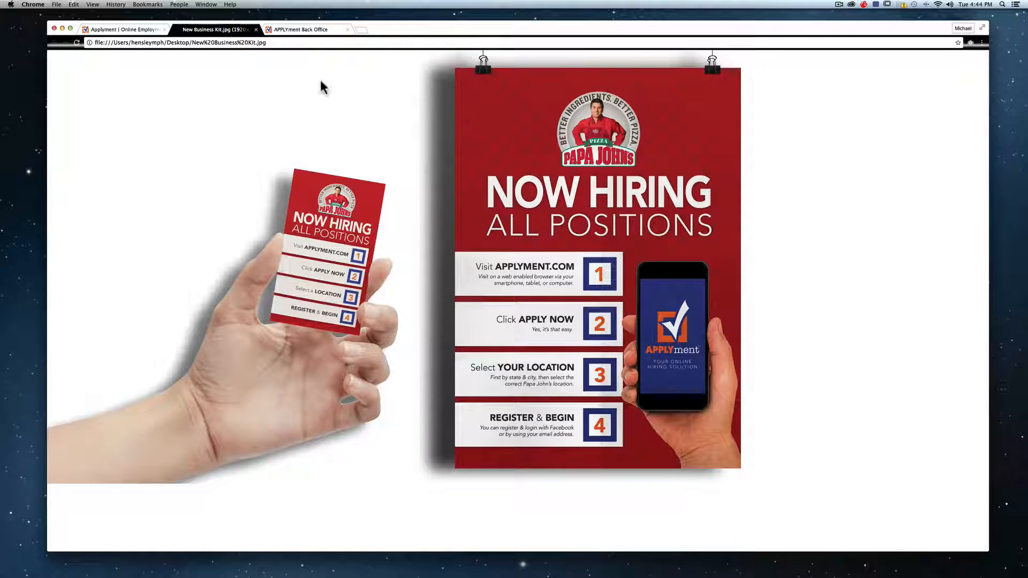
left_click(137, 30)
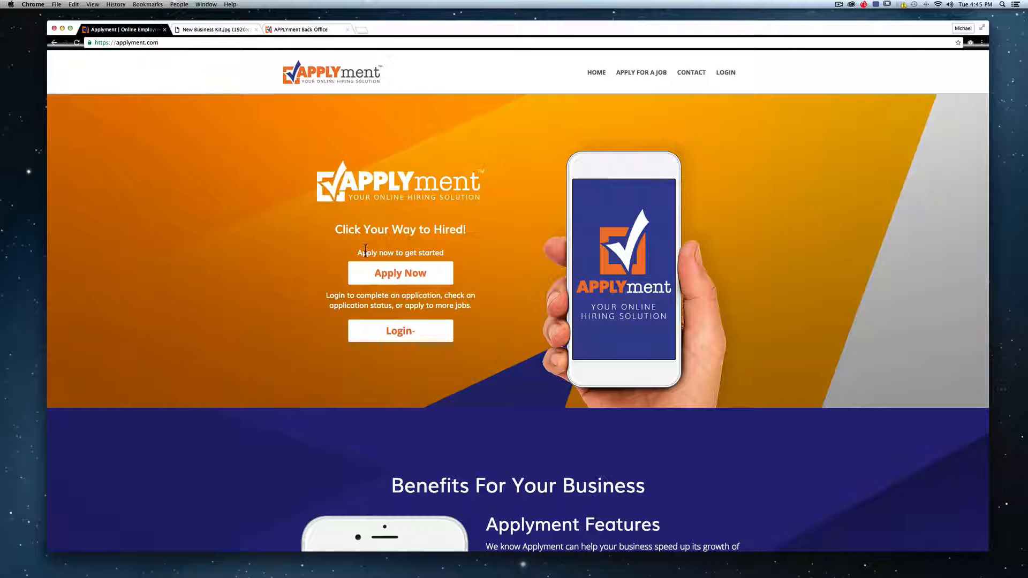
- Start an application in Cabot, Arkansas and continue with Papa John's Pizza
left_click(392, 273)
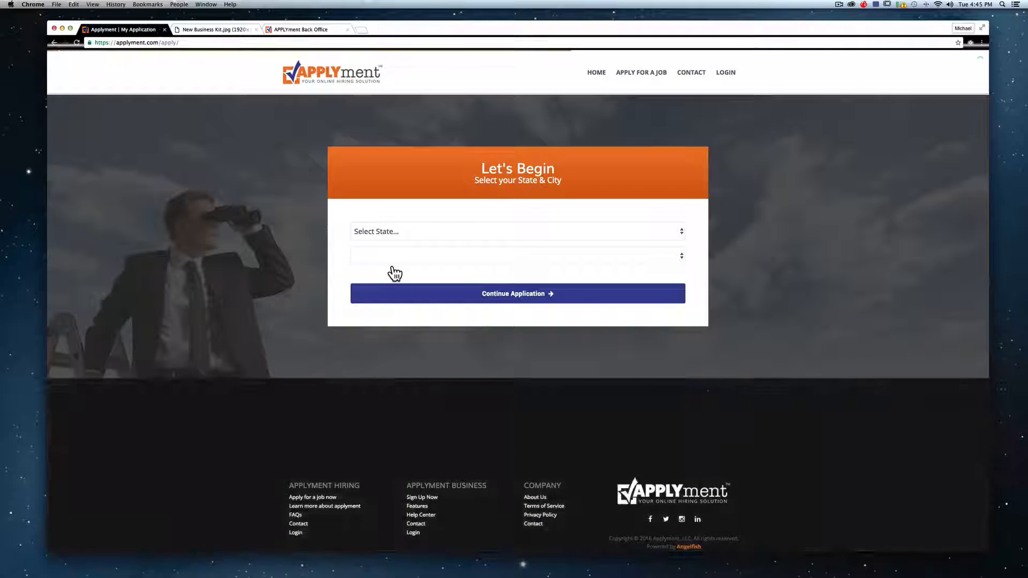
left_click(460, 231)
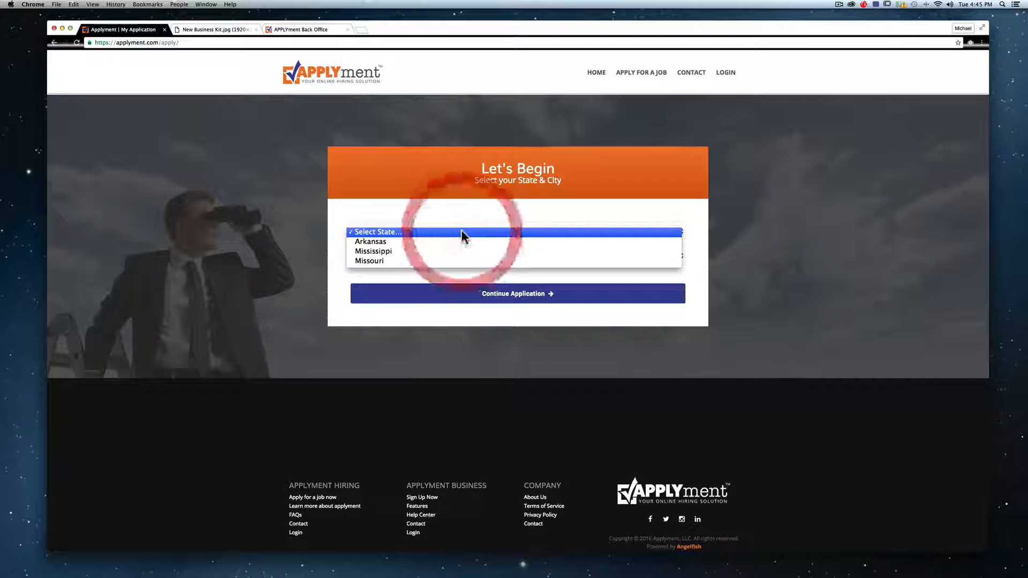
left_click(403, 243)
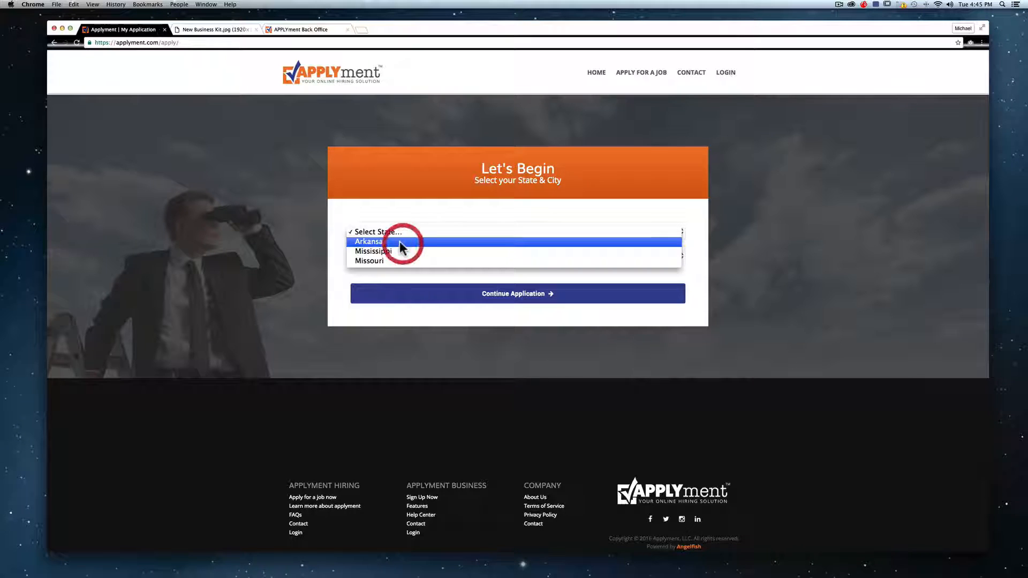
left_click(396, 257)
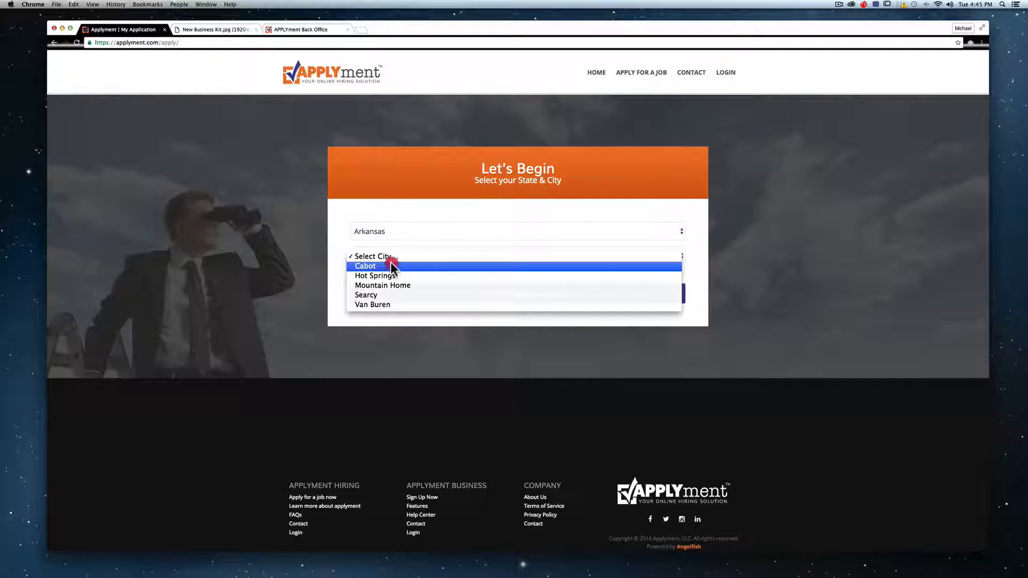
left_click(390, 266)
left_click(527, 300)
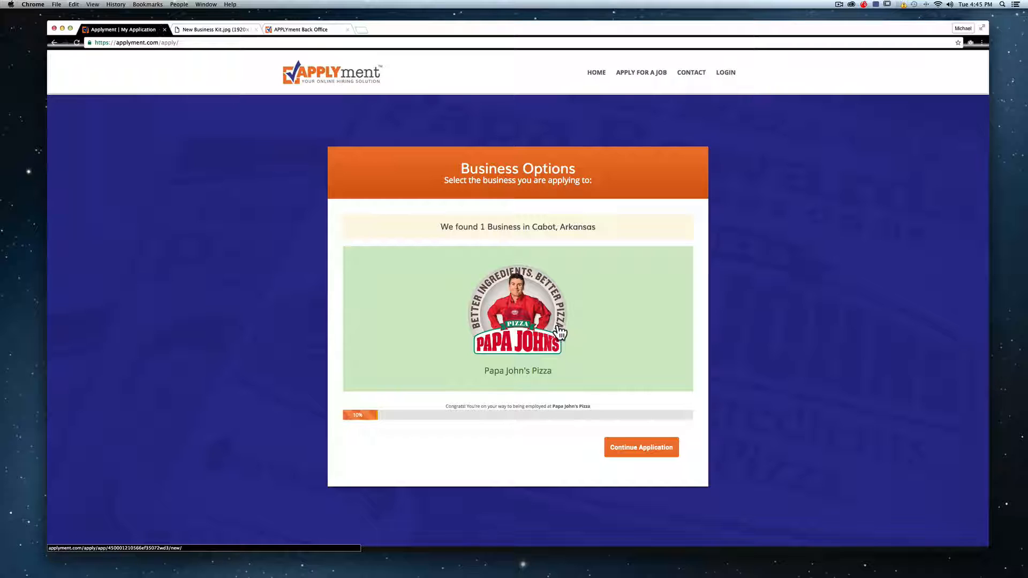
left_click(645, 457)
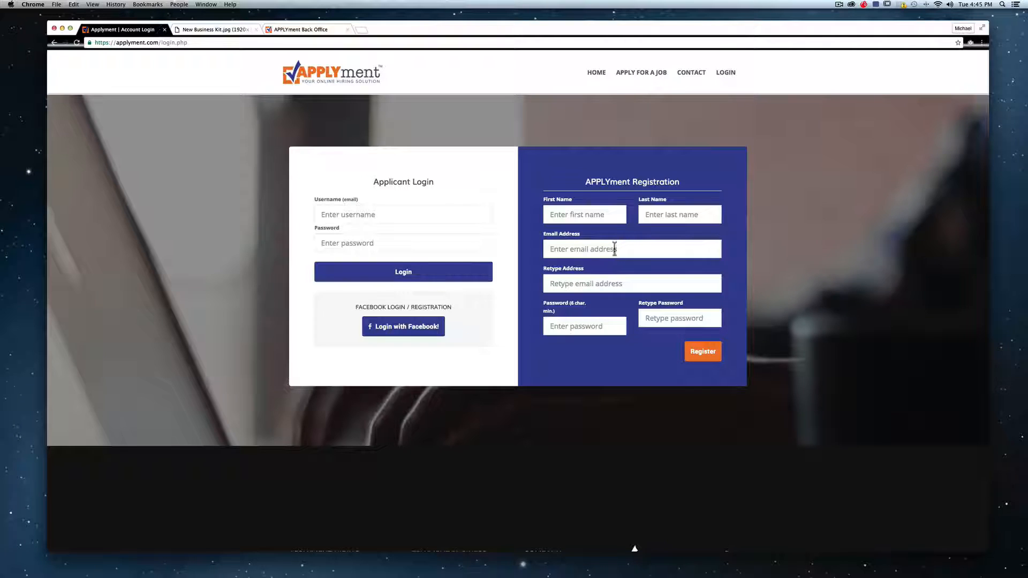
- Enter the applicant's first and last name, e-mail twice, and password twice
left_click(610, 214)
type("Joh")
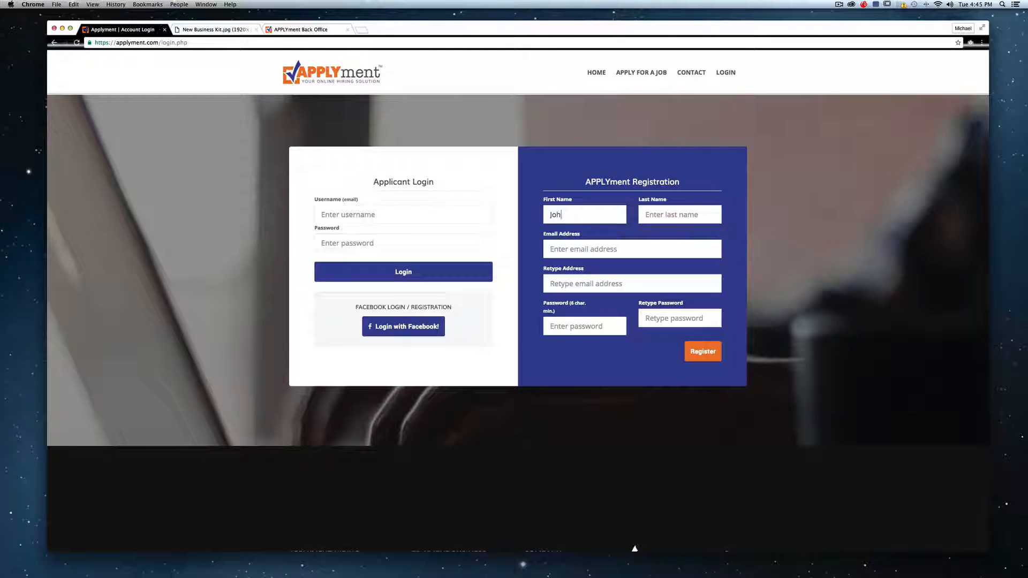
type("Doe")
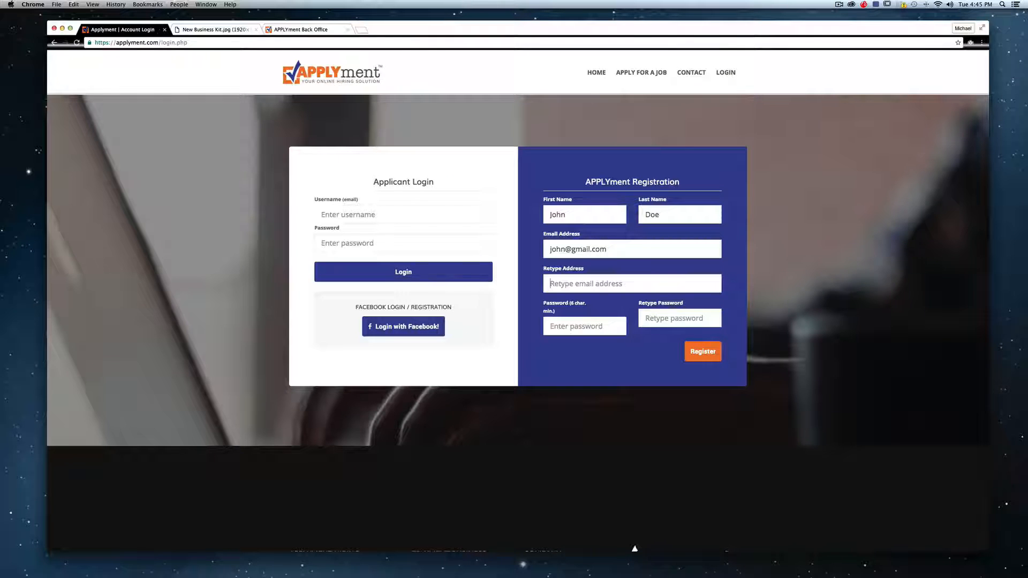
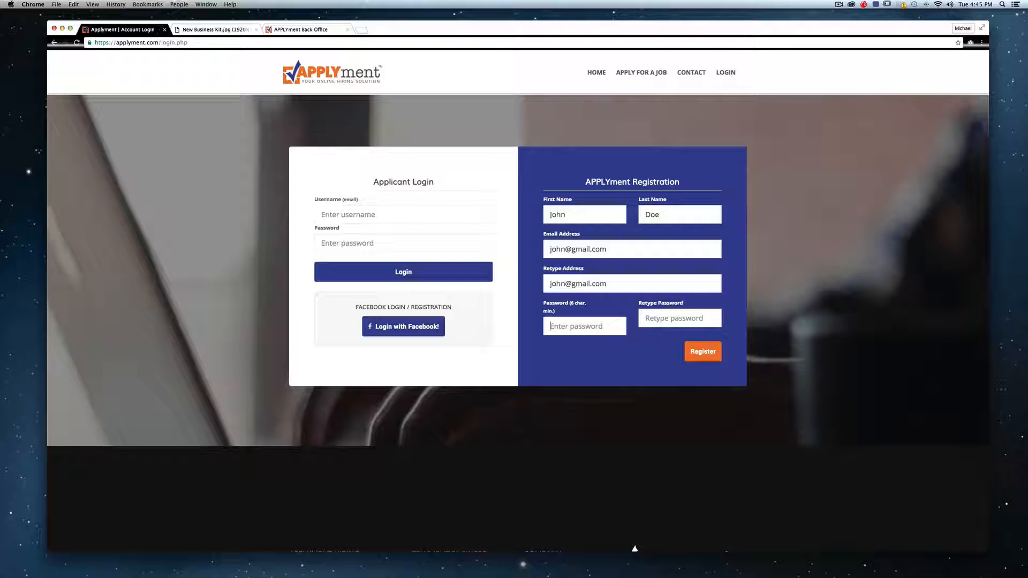
type("123")
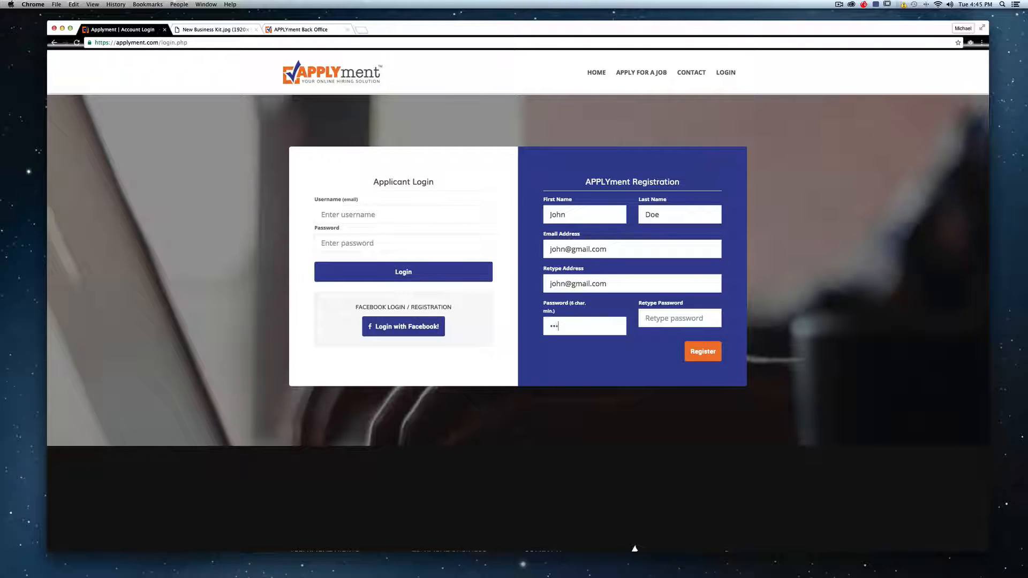
type("12345")
- Submit the registration, select the Insider and Management positions, and continue
left_click(701, 355)
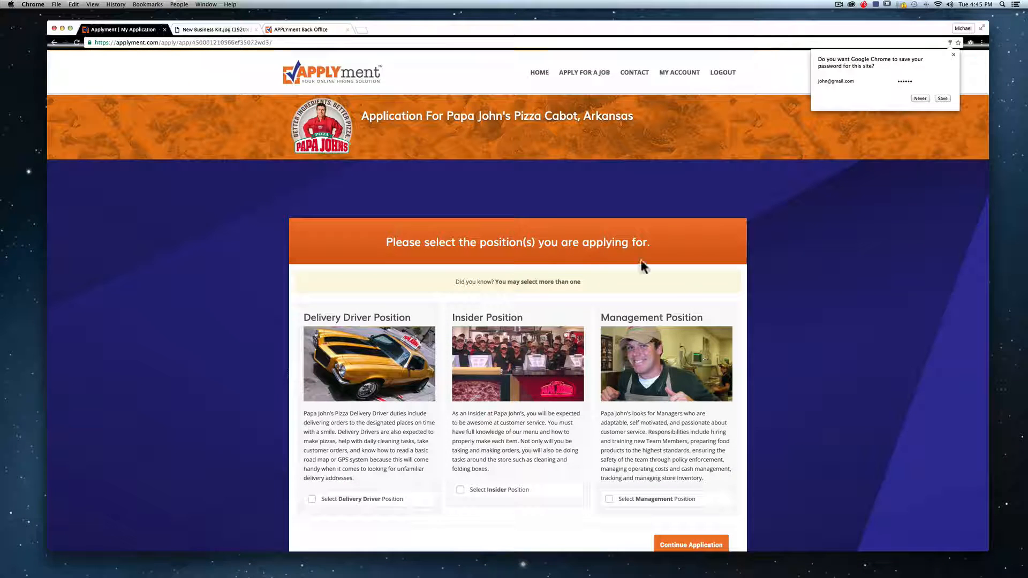
scroll(544, 207, "down", 3)
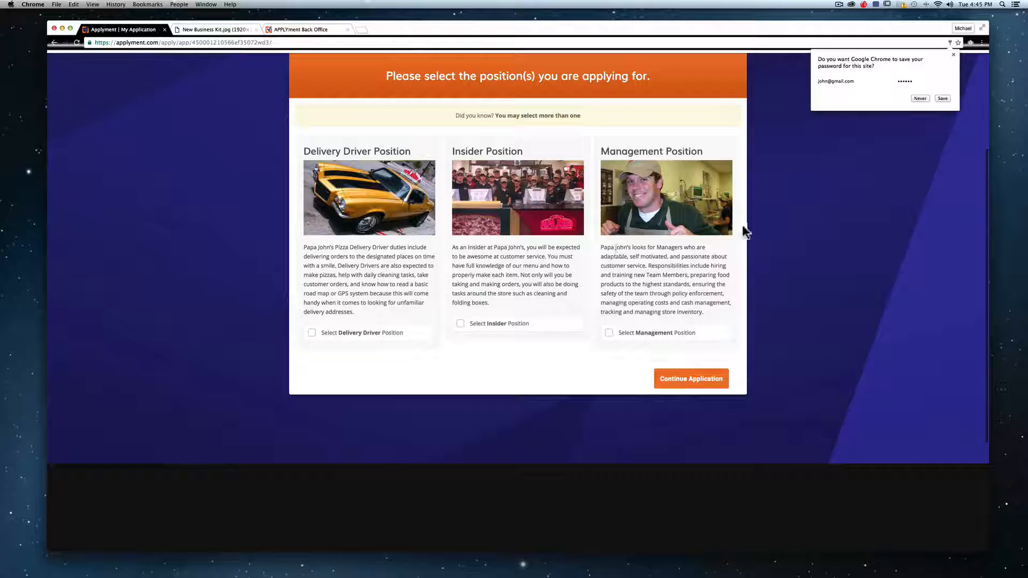
scroll(499, 229, "up", 3)
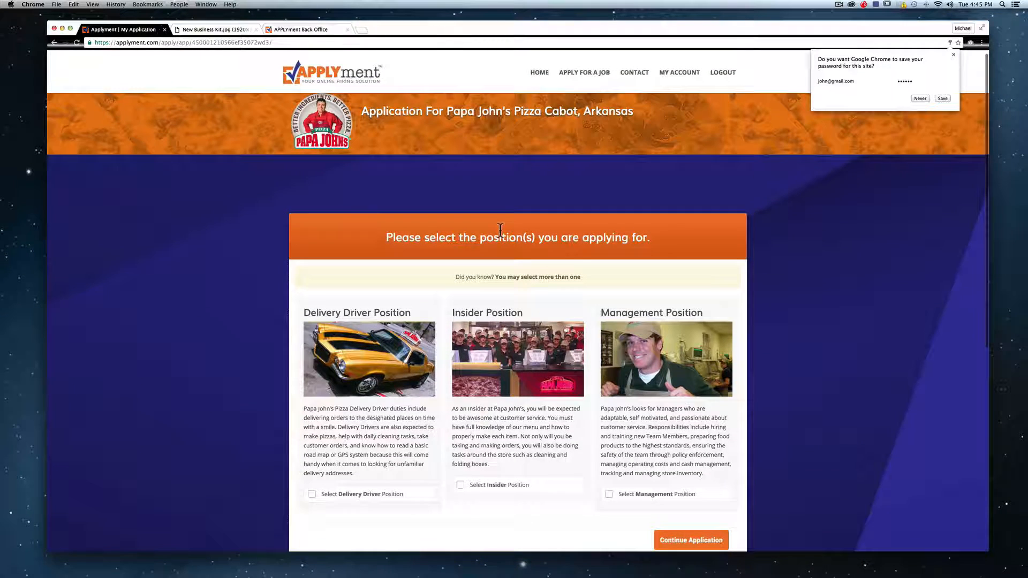
scroll(500, 230, "up", 1)
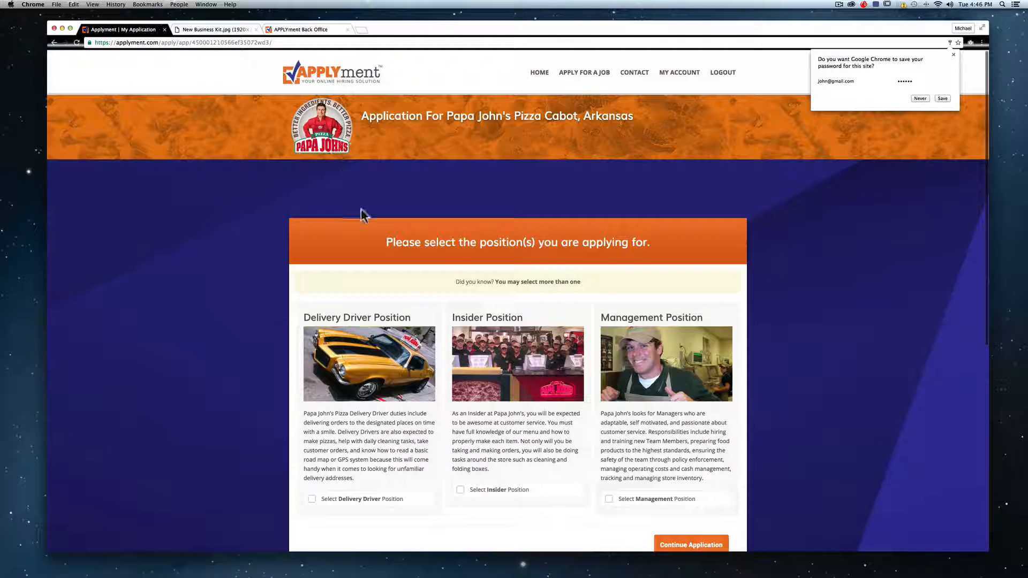
scroll(362, 211, "down", 2)
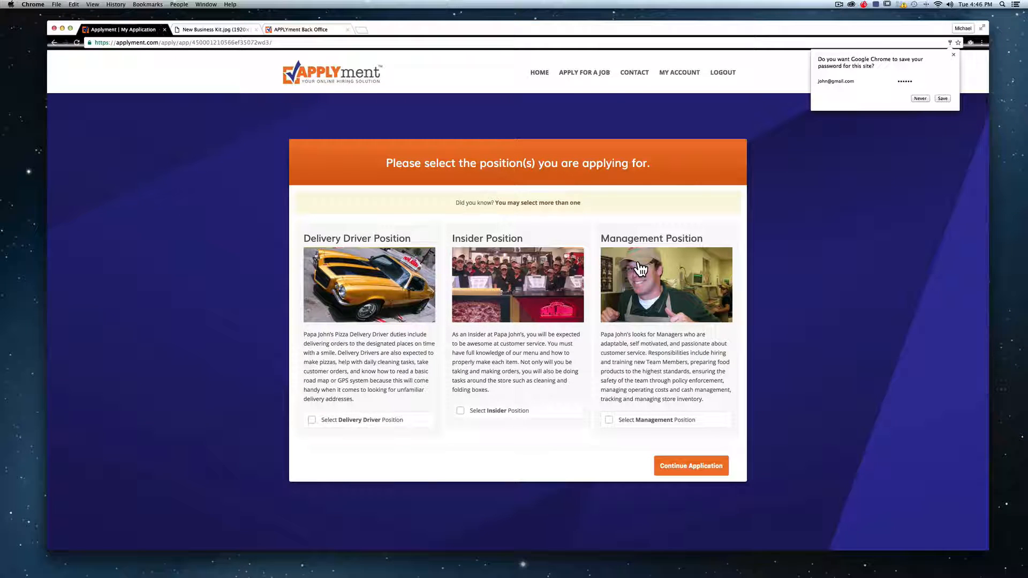
left_click(581, 237)
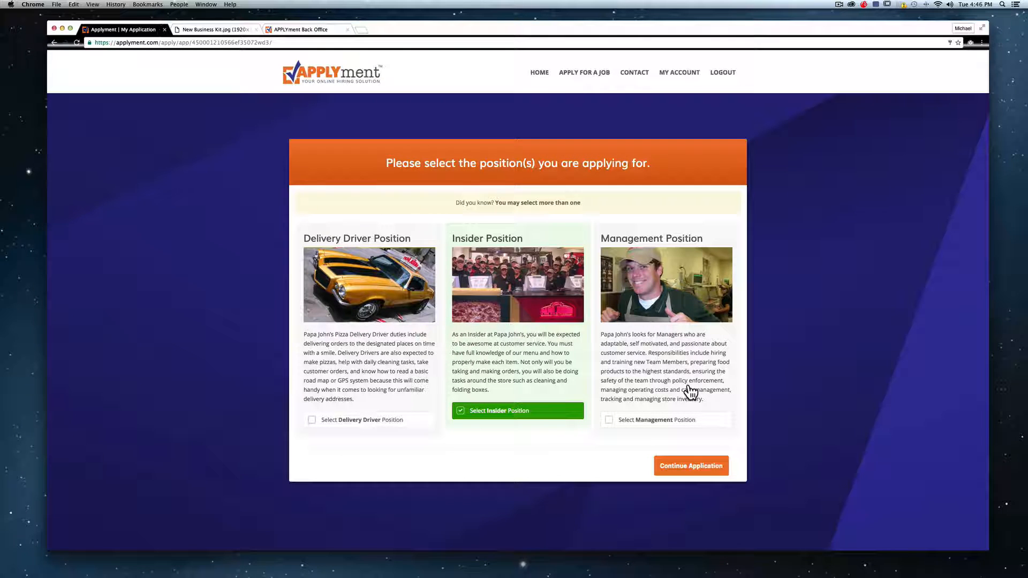
left_click(691, 392)
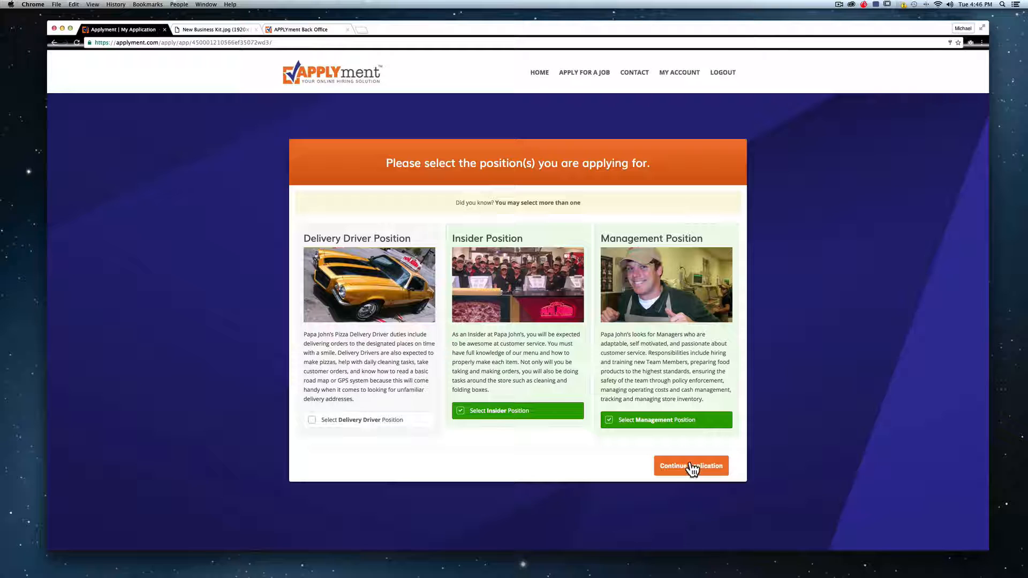
left_click(694, 469)
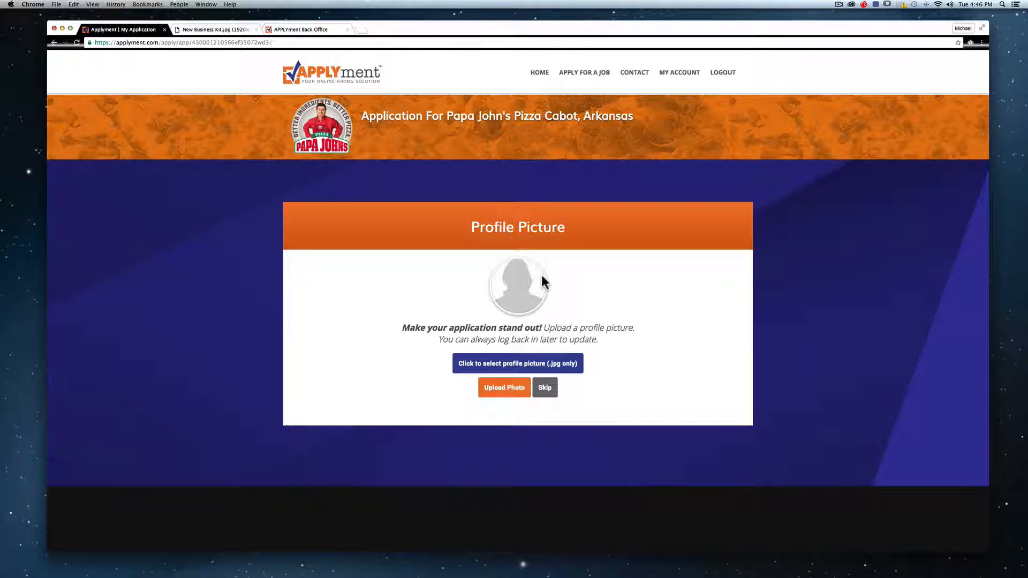
- Skip the profile picture, set contact method to Call and under-18 to No, then go home
left_click(544, 388)
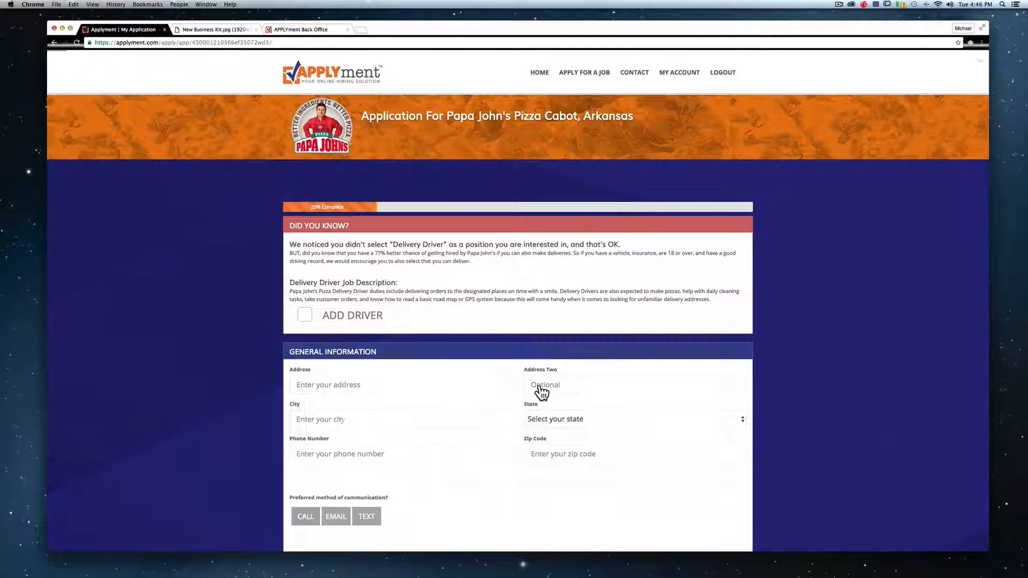
scroll(397, 284, "down", 2)
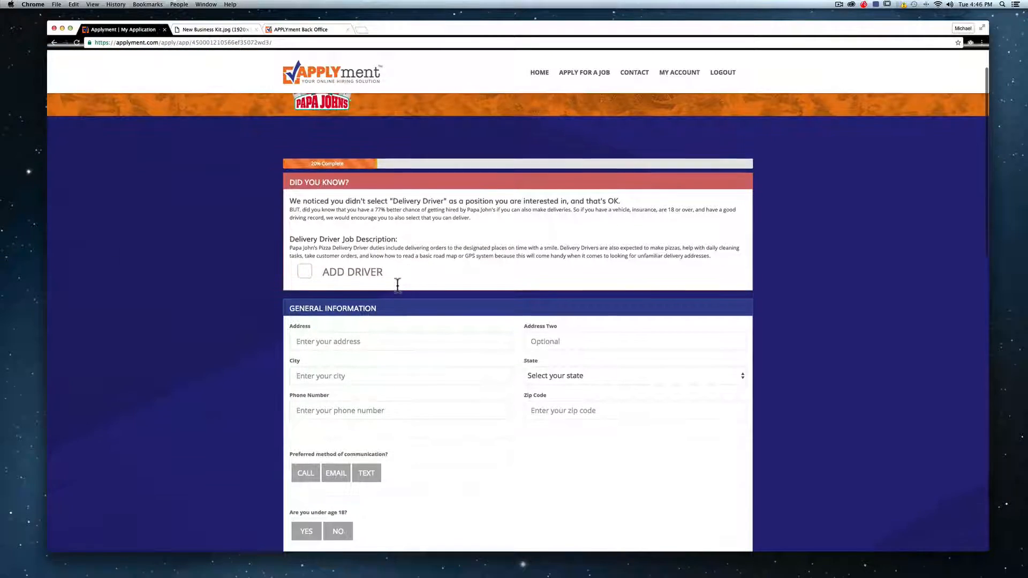
left_click(378, 341)
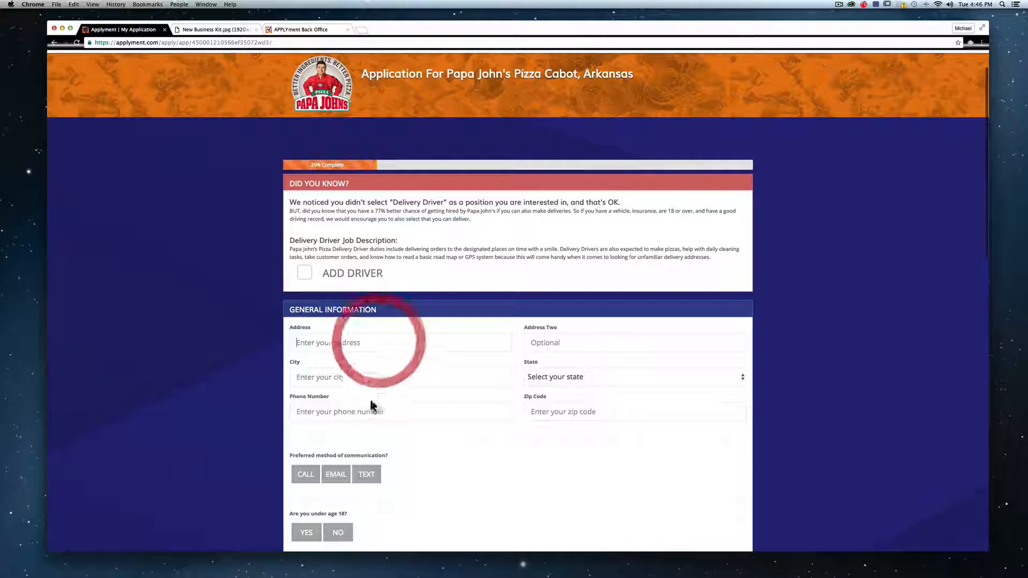
left_click(306, 475)
left_click(338, 532)
scroll(509, 287, "down", 10)
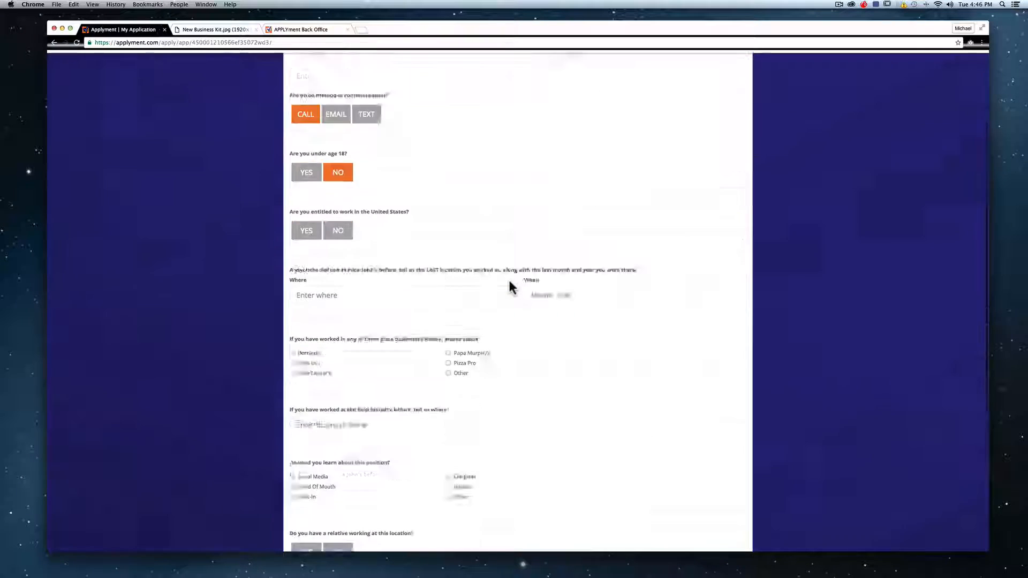
scroll(512, 287, "up", 15)
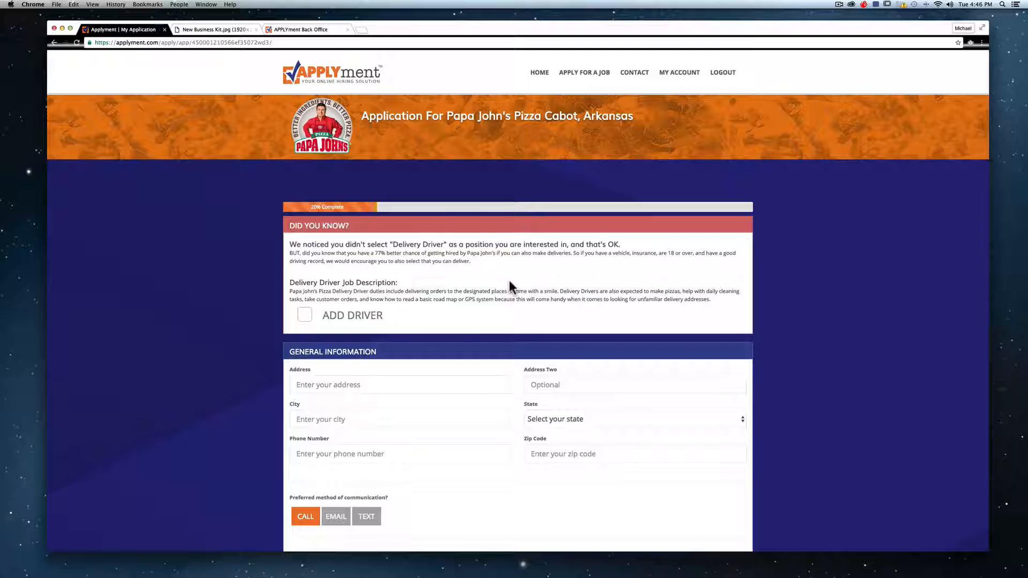
left_click(314, 71)
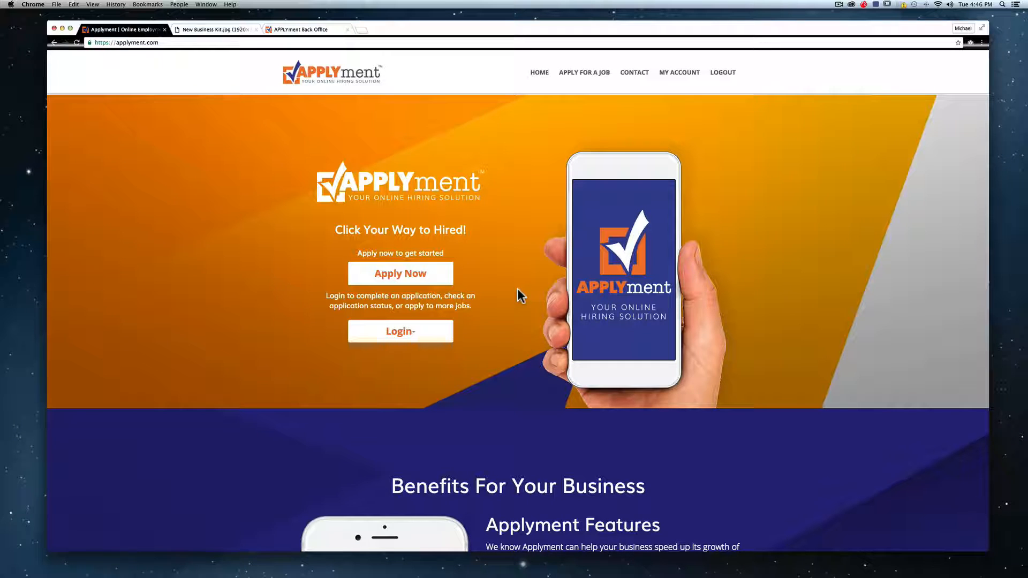
- Show the Login dropdown with its Applicant Login and Business Login options
left_click(410, 338)
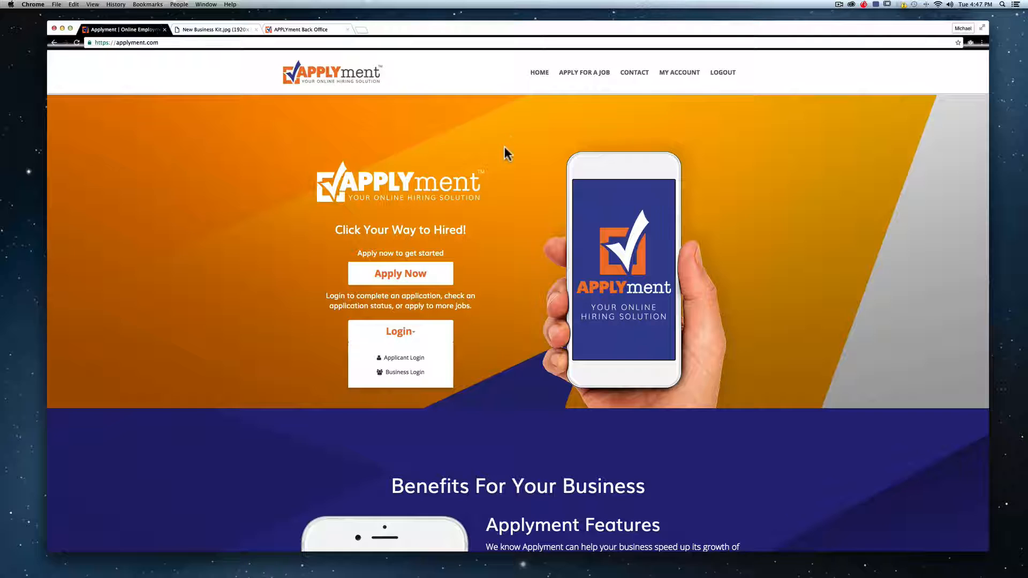
- Review the Back Office applicant's details and 30-40 hour weekly availability, then return home
left_click(316, 29)
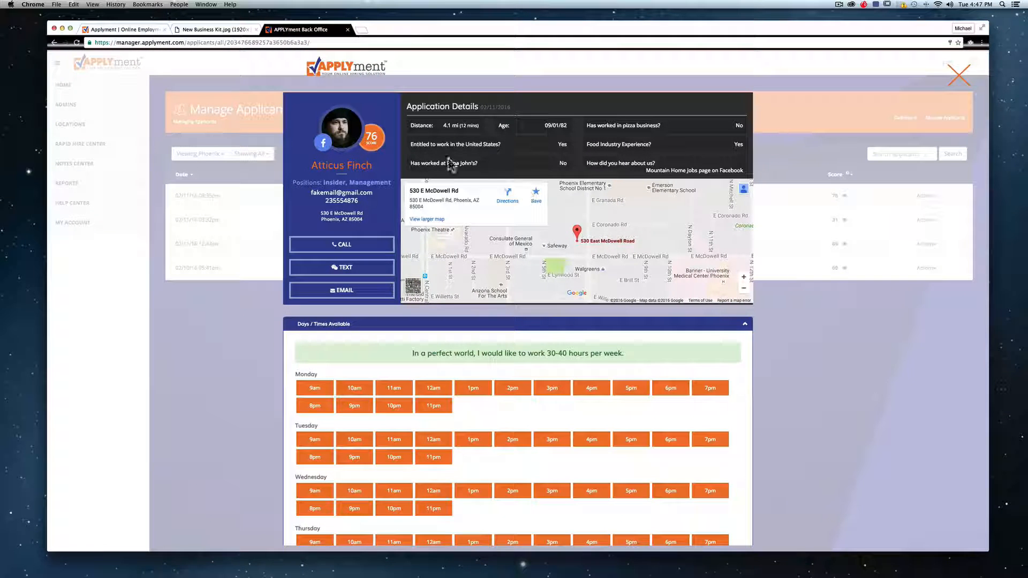
scroll(493, 159, "down", 3)
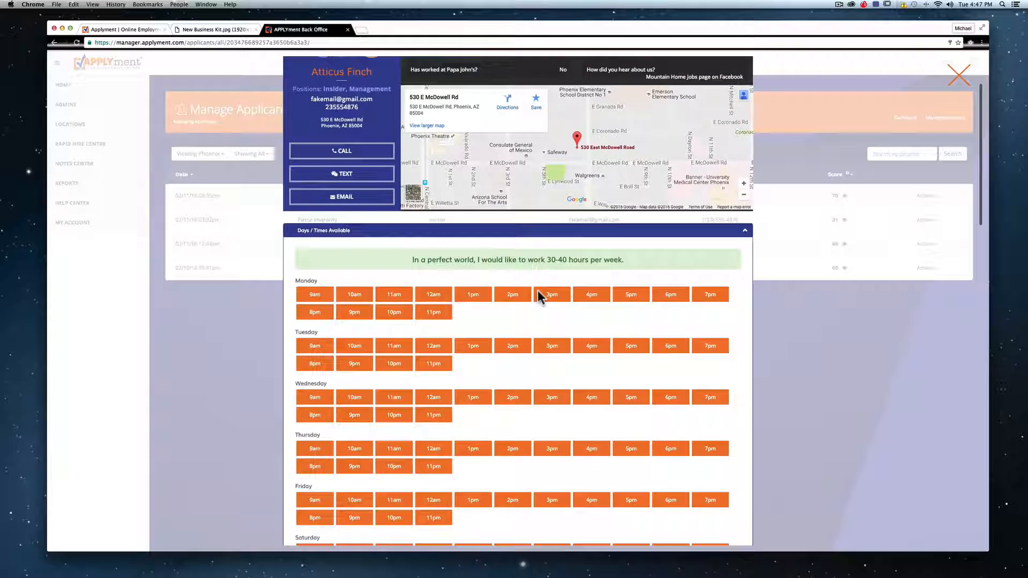
scroll(537, 290, "down", 3)
scroll(537, 290, "up", 4)
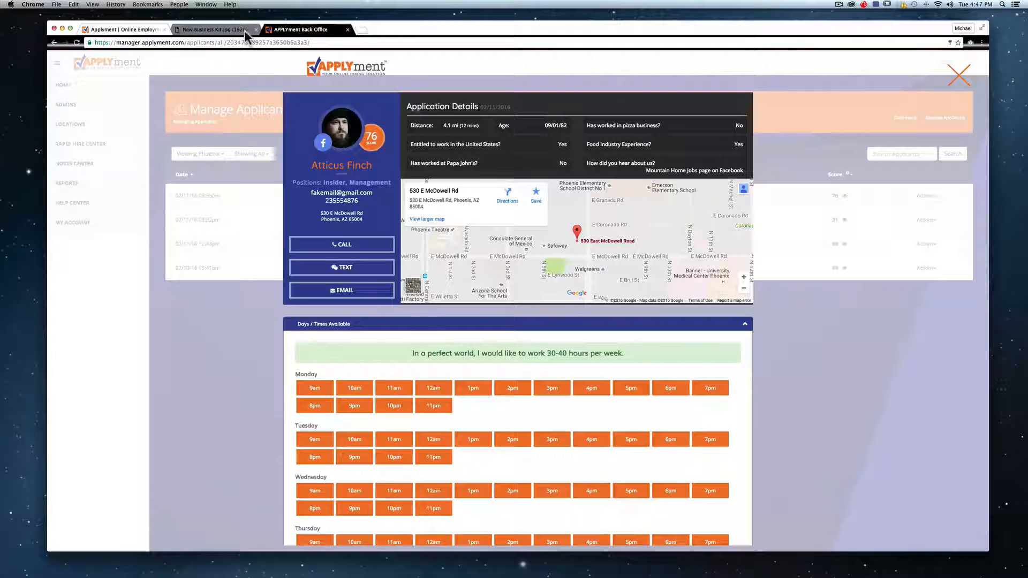
left_click(128, 29)
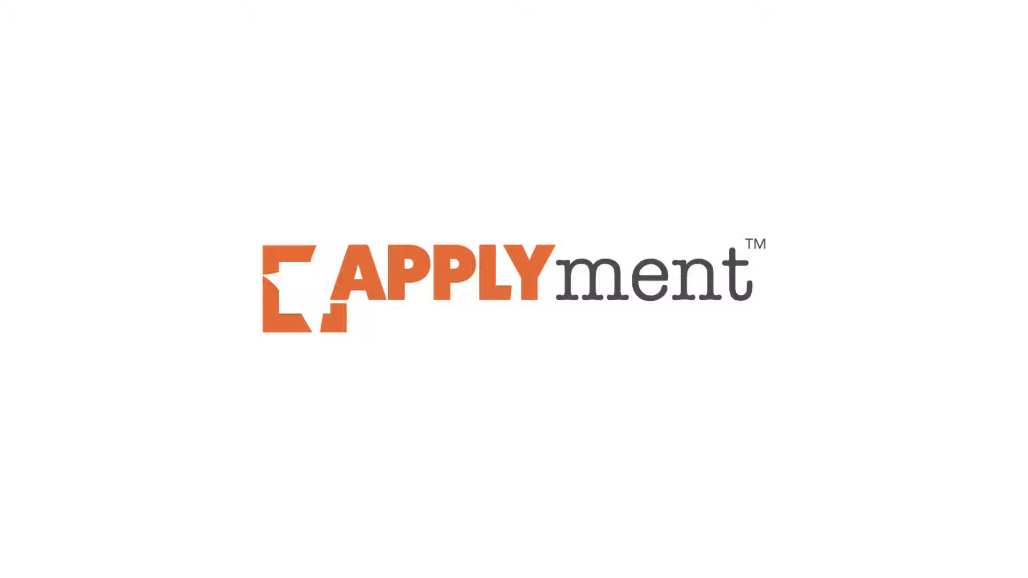